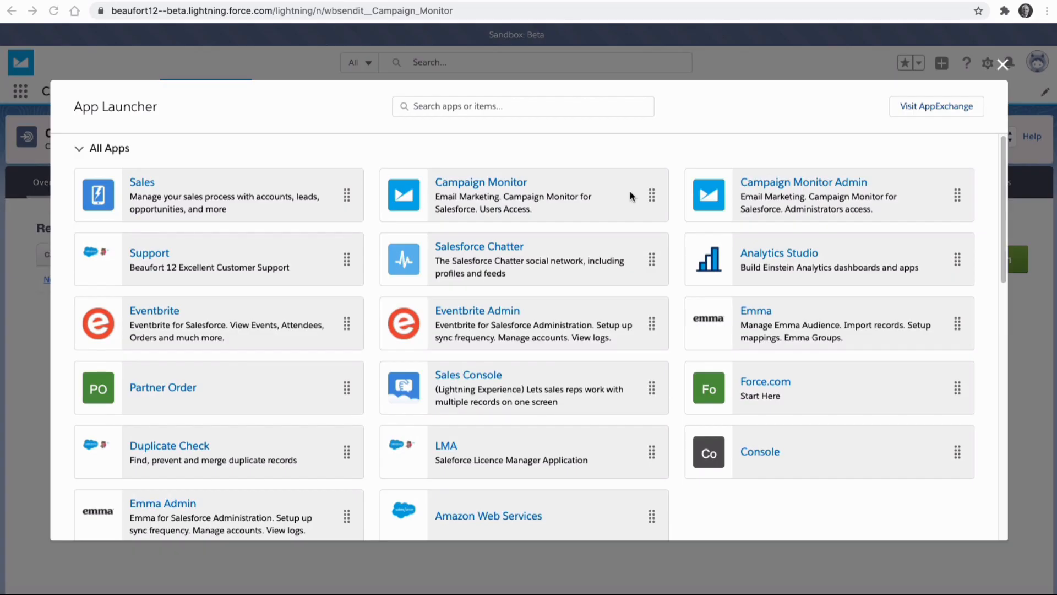
Open Campaign Monitor and create a subscriber list named Master List with the default opt-in and unsubscribe settings
click(630, 193)
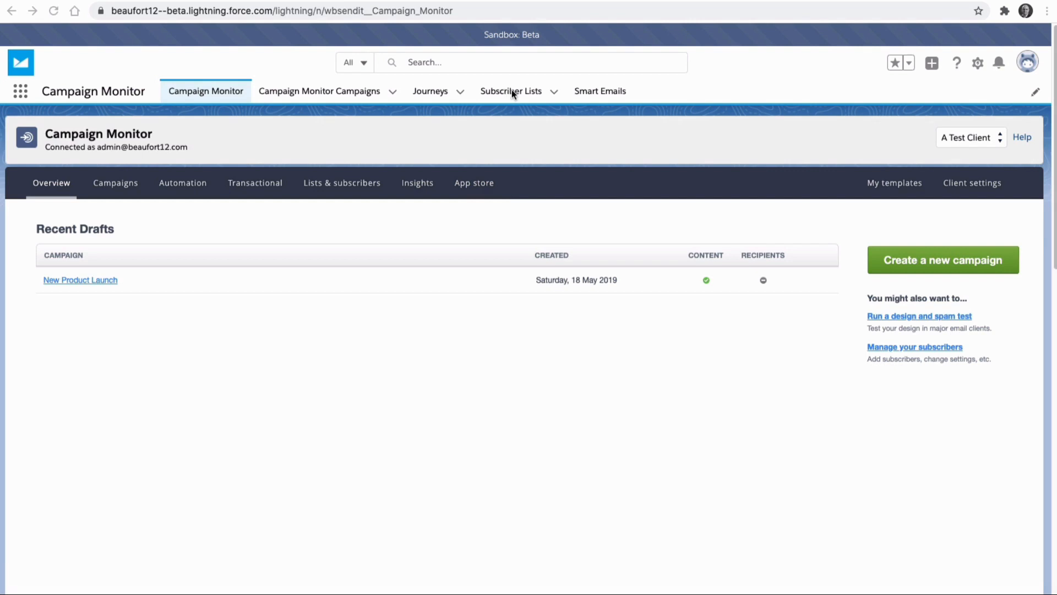
click(511, 92)
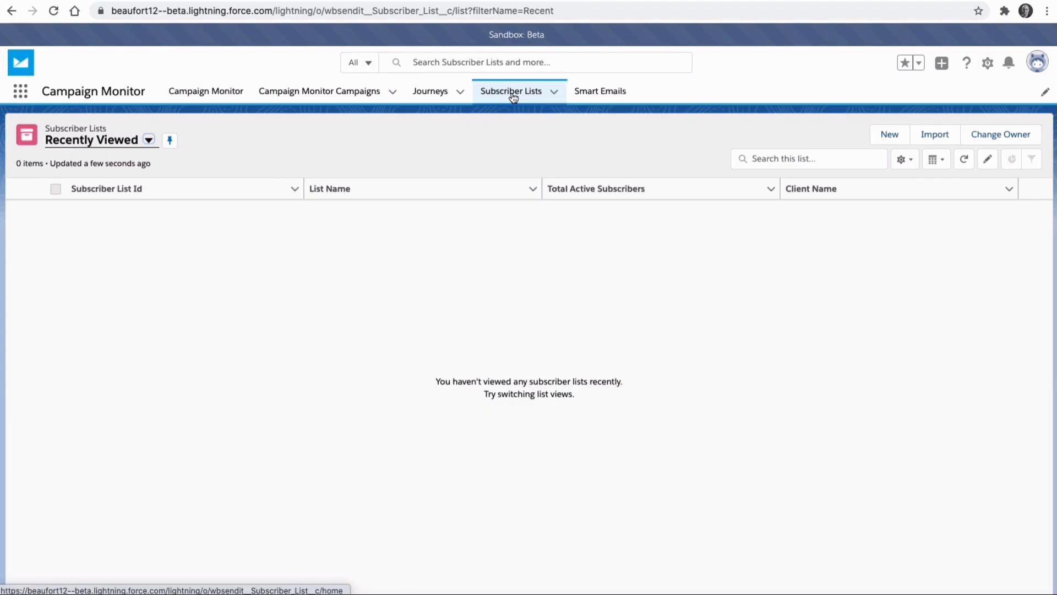
click(513, 97)
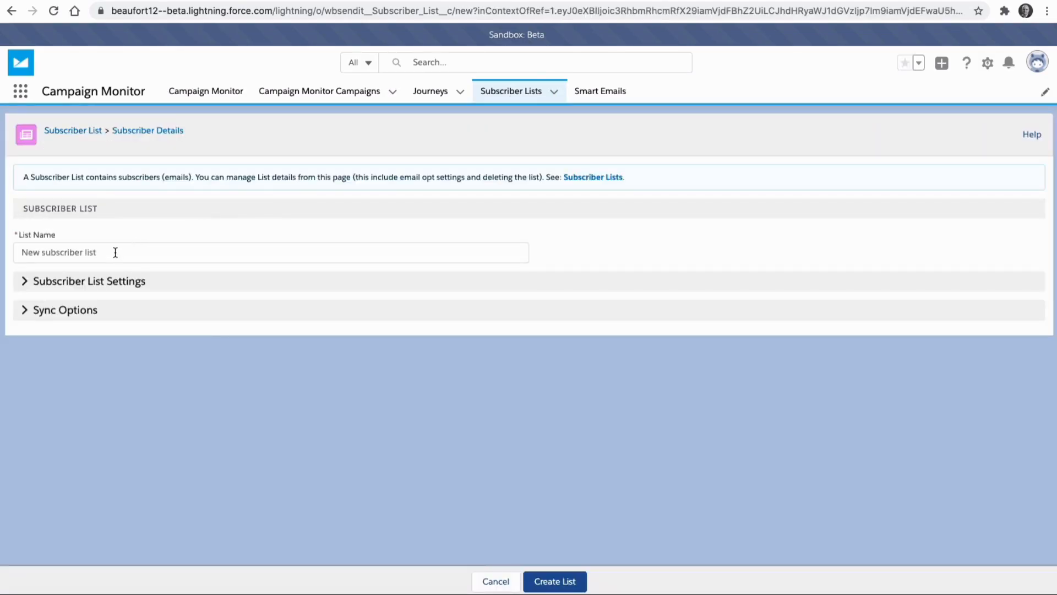
click(116, 253)
text(Master List)
click(115, 286)
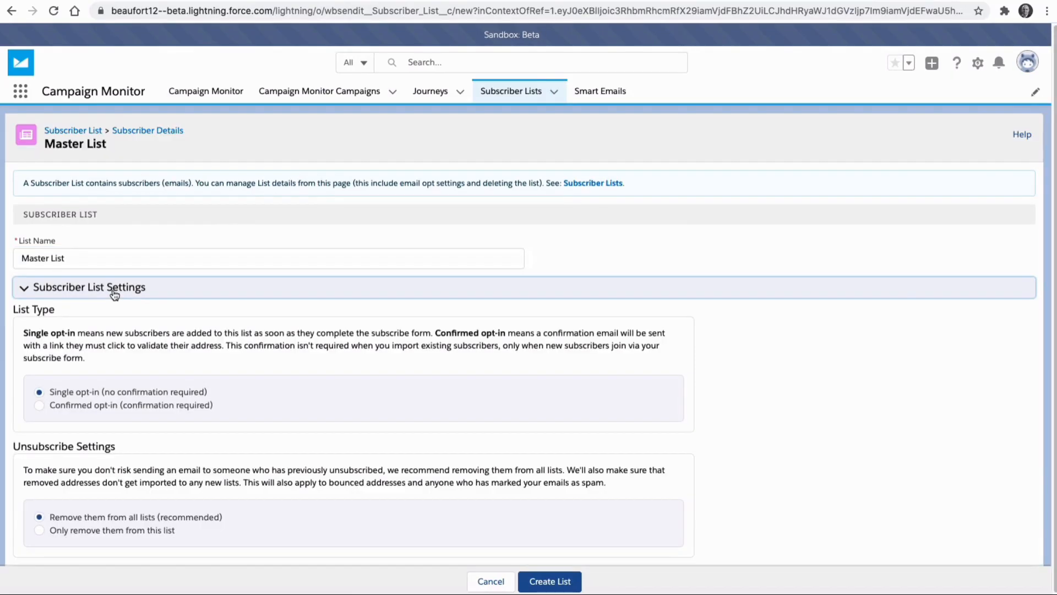
scroll(244, 359, down, 1)
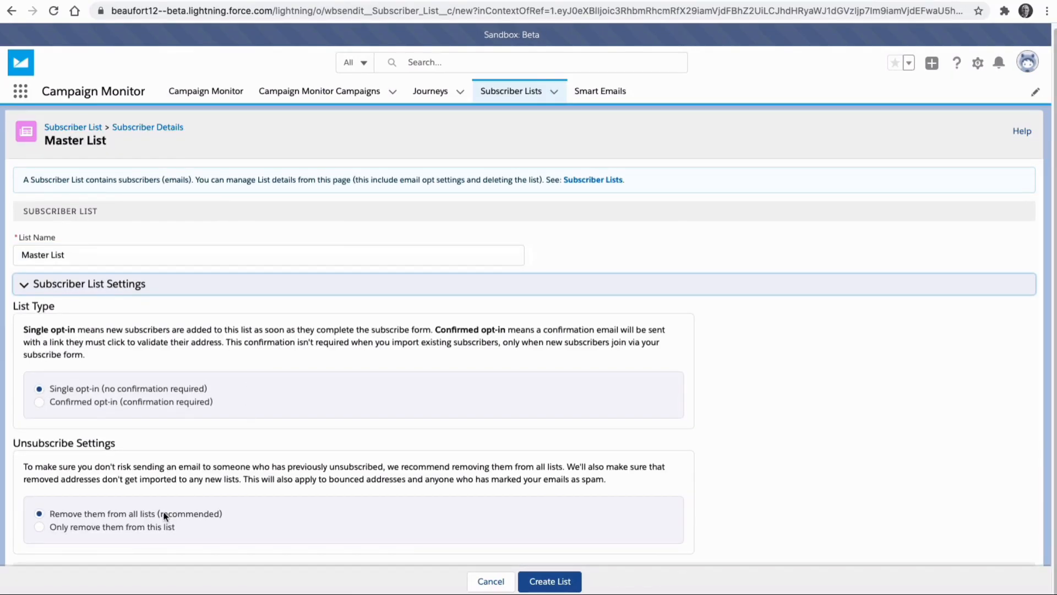
click(577, 576)
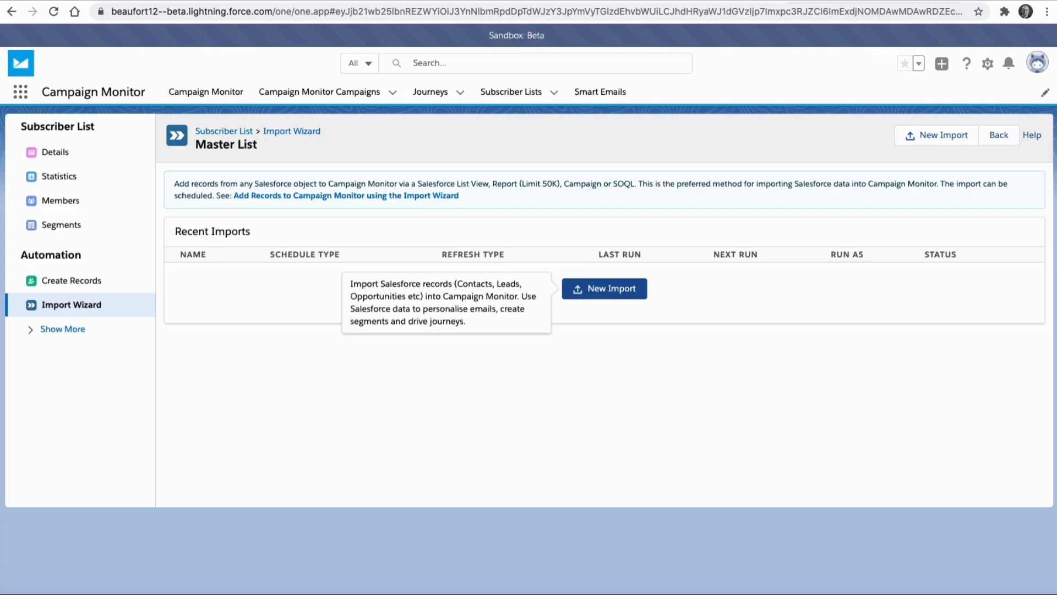
Start a new import into Master List with Salesforce List View as the record source
click(636, 294)
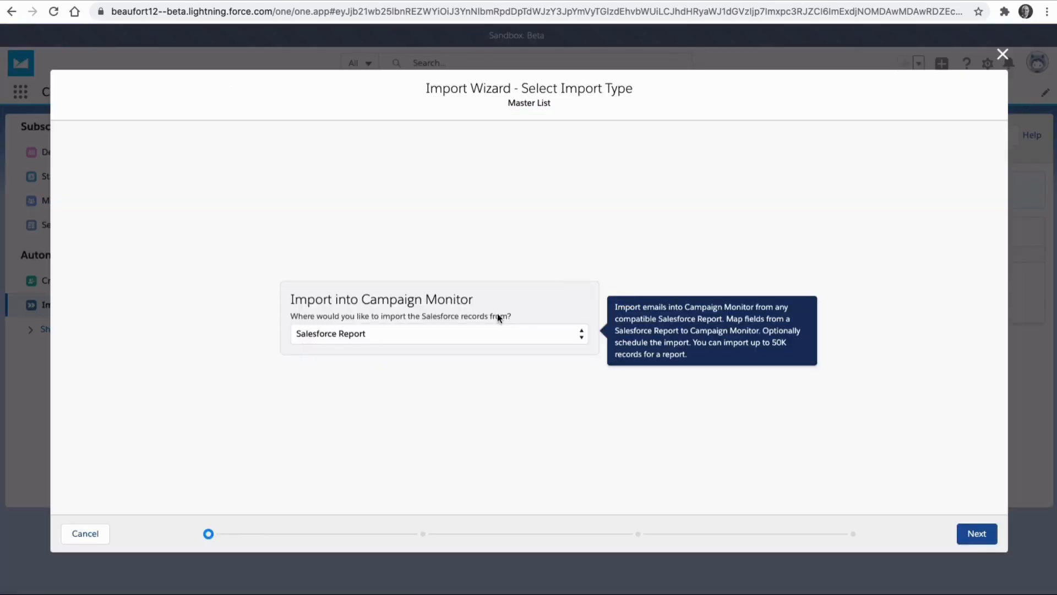
click(494, 328)
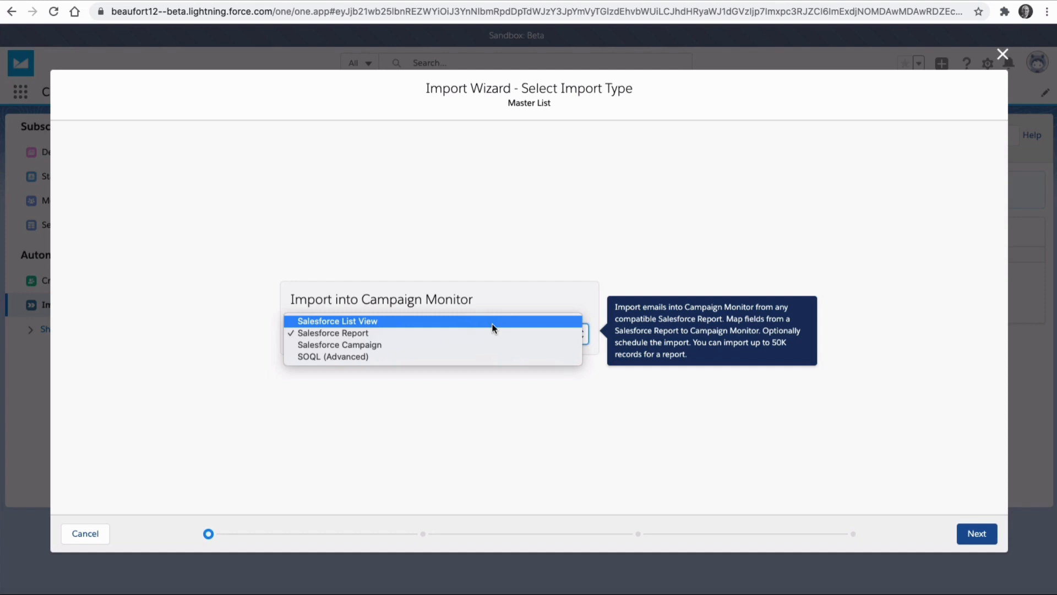
click(494, 322)
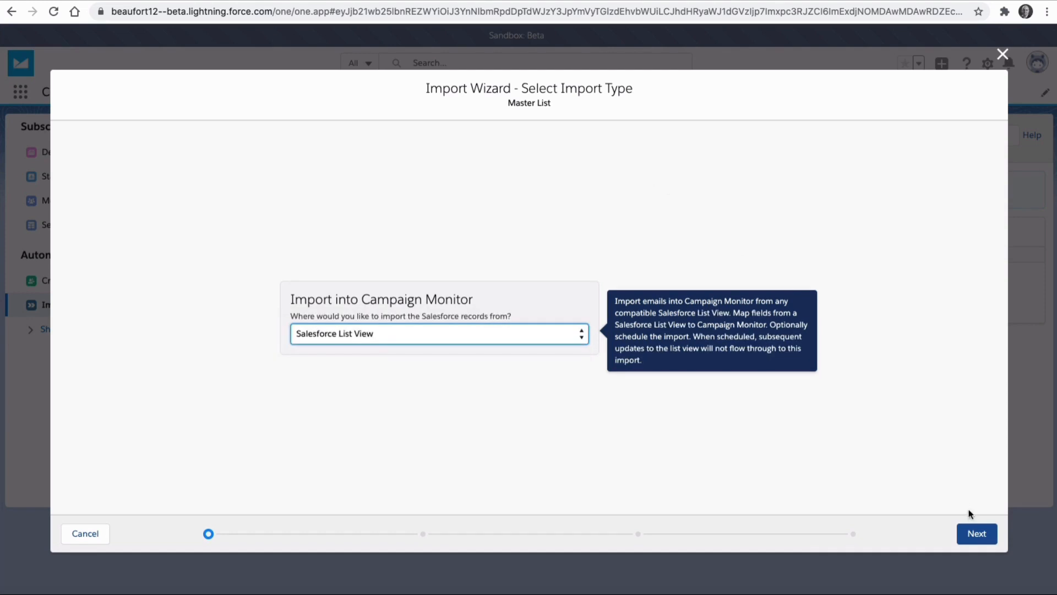
click(972, 530)
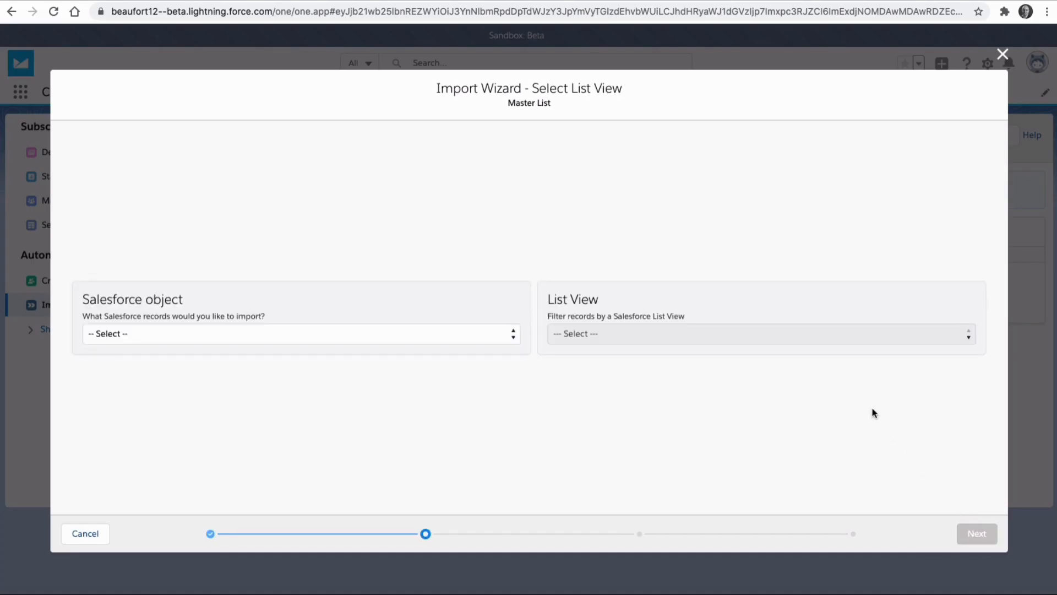
Choose Lead as the Salesforce object to import and filter it by the All Leads list view
click(463, 335)
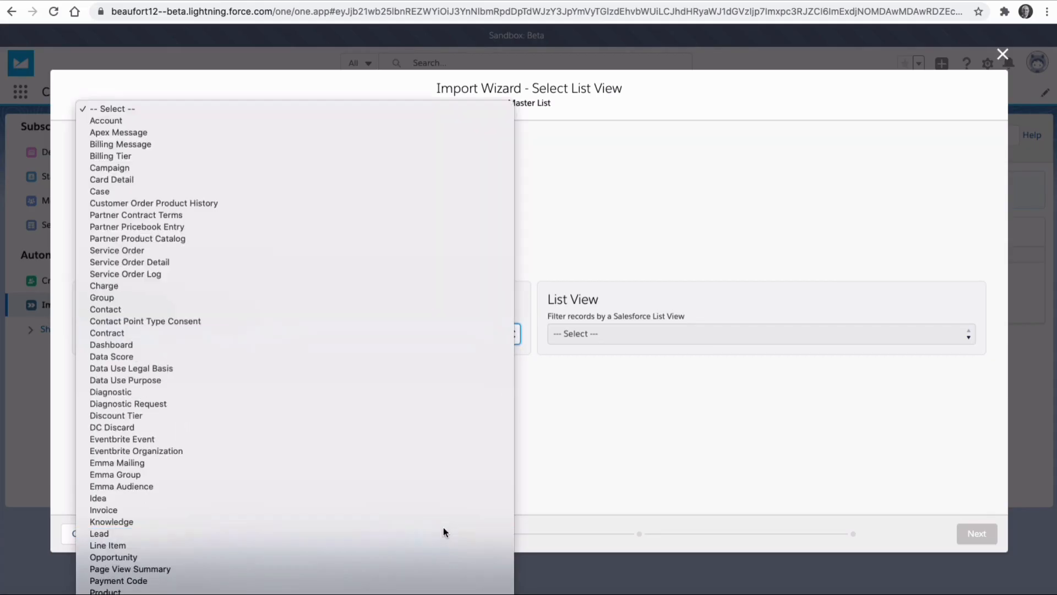
click(443, 527)
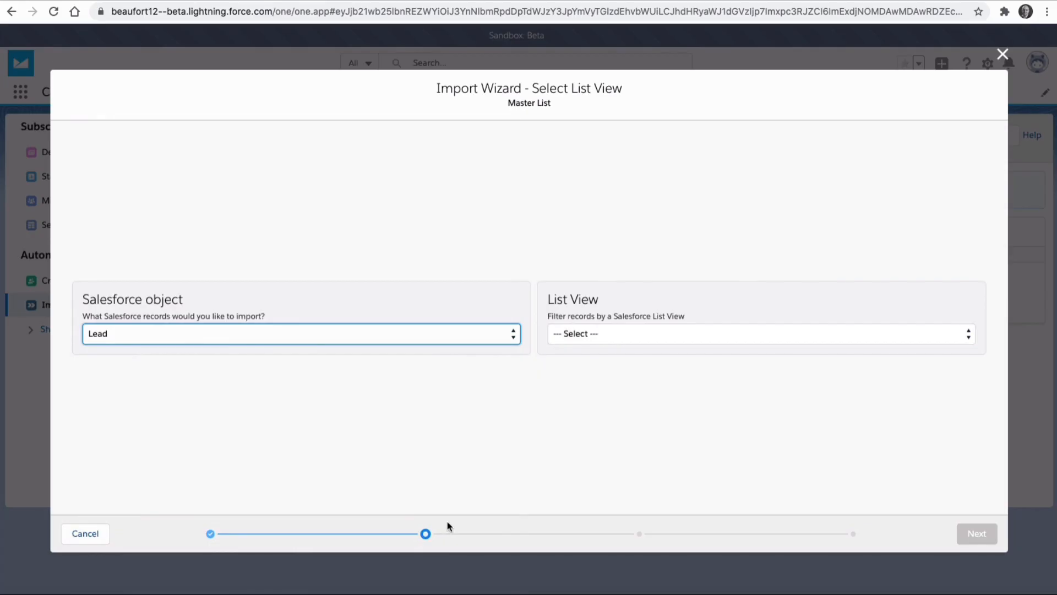
click(623, 331)
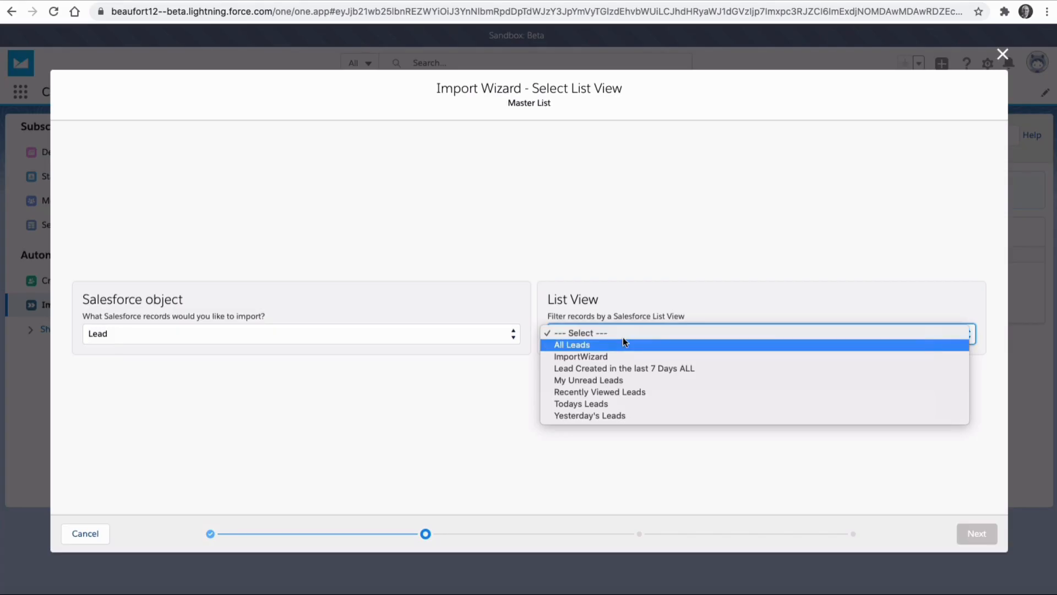
click(623, 342)
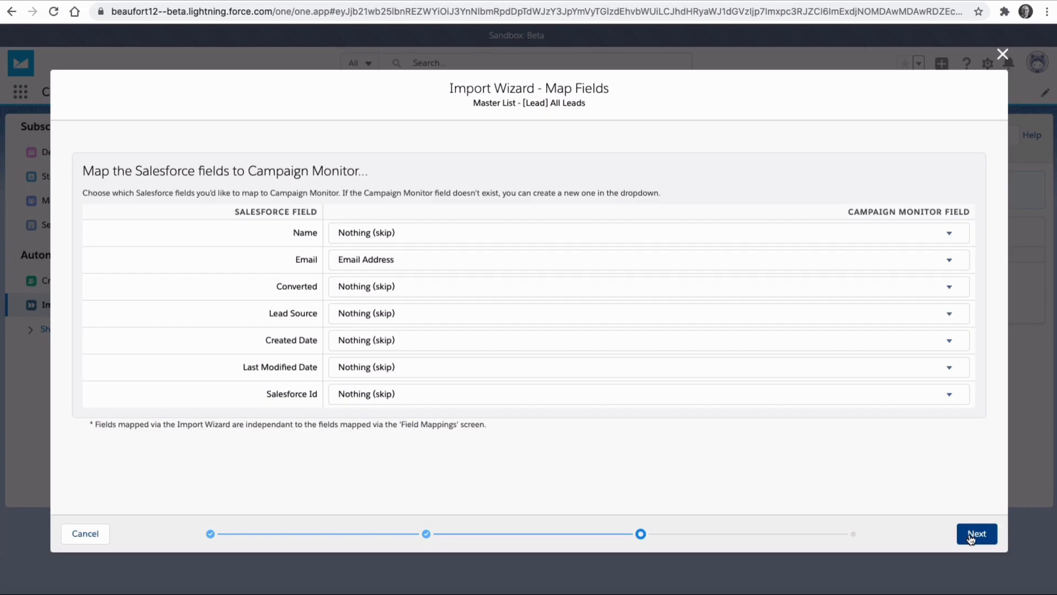
Map Converted to the Converted field and Created Date to a new Campaign Monitor field, adding "Created" to the new field's name
click(362, 286)
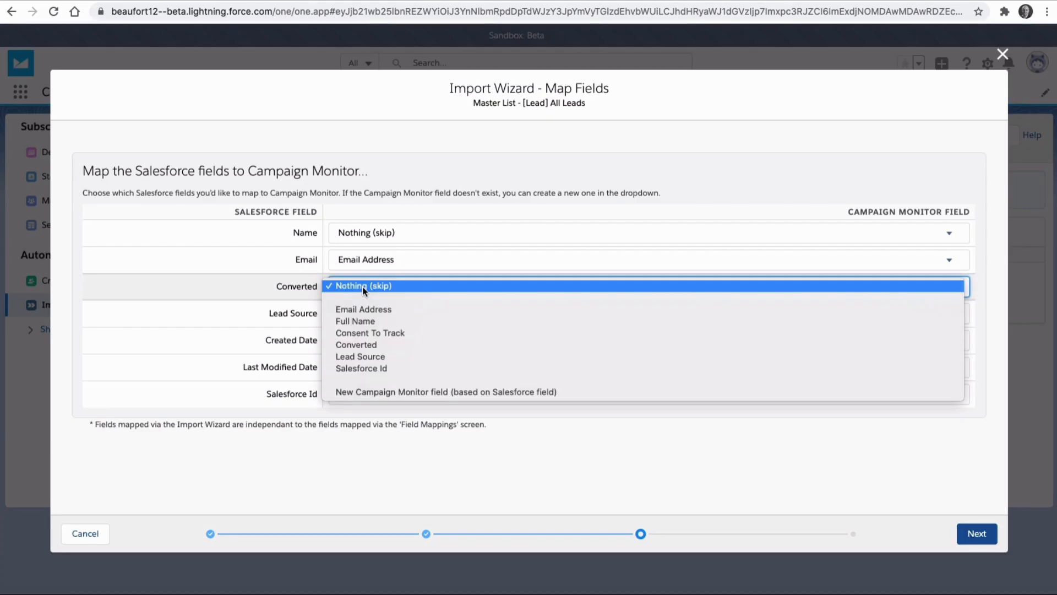
click(374, 344)
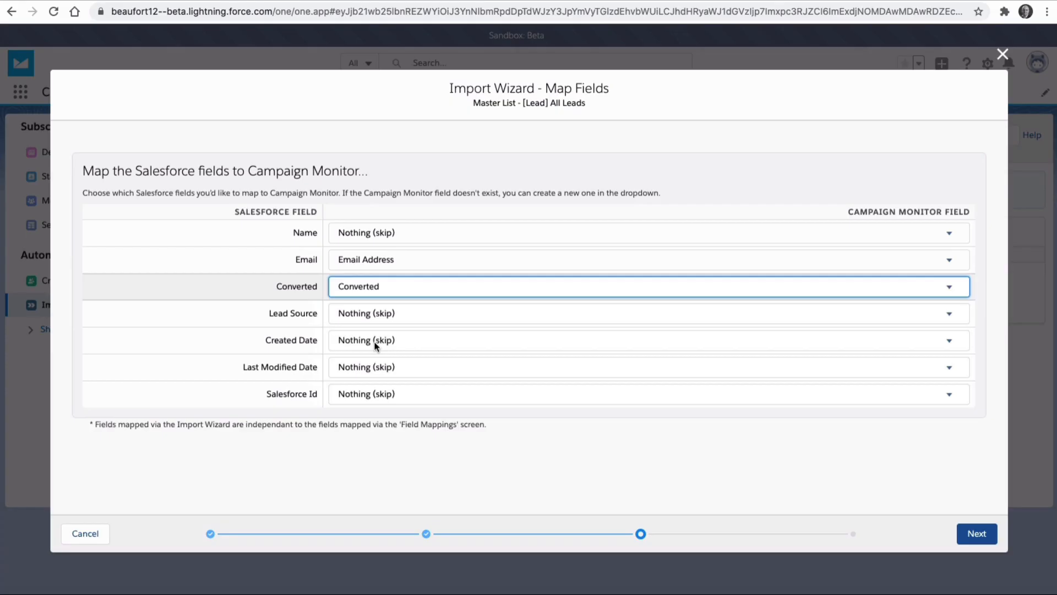
click(374, 344)
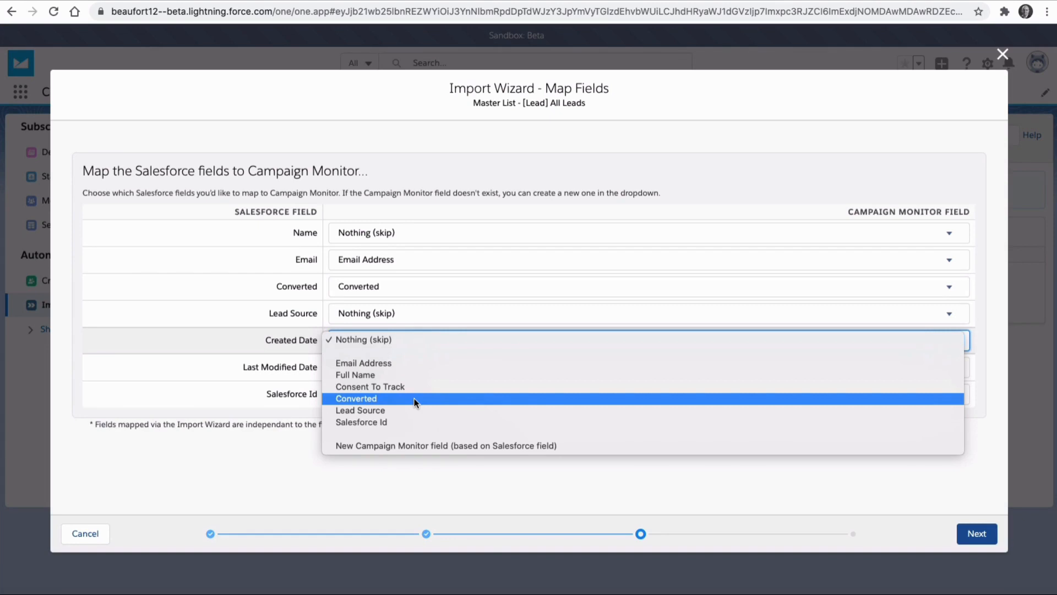
click(423, 445)
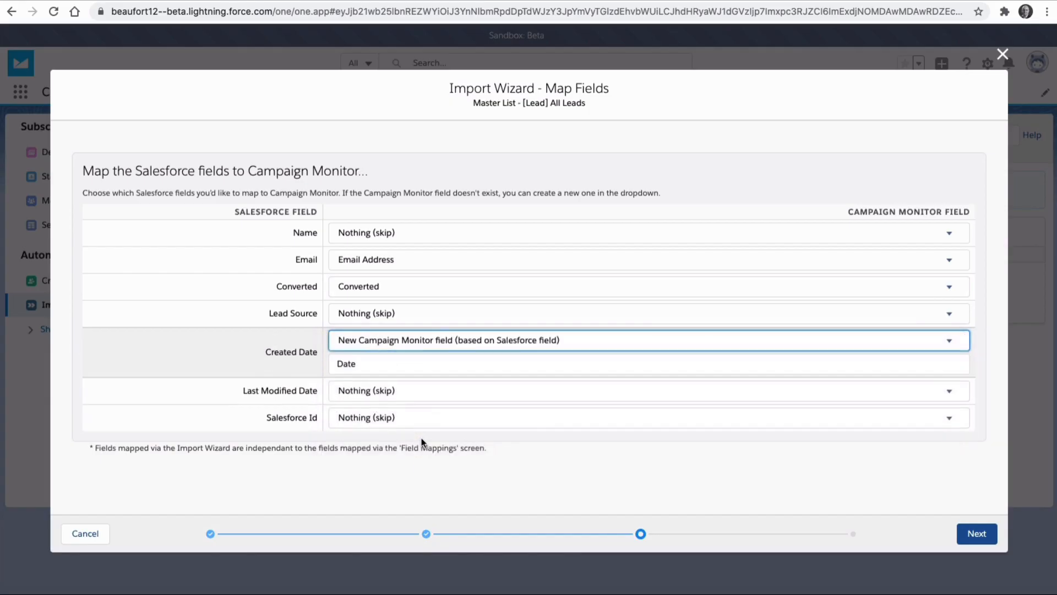
click(368, 362)
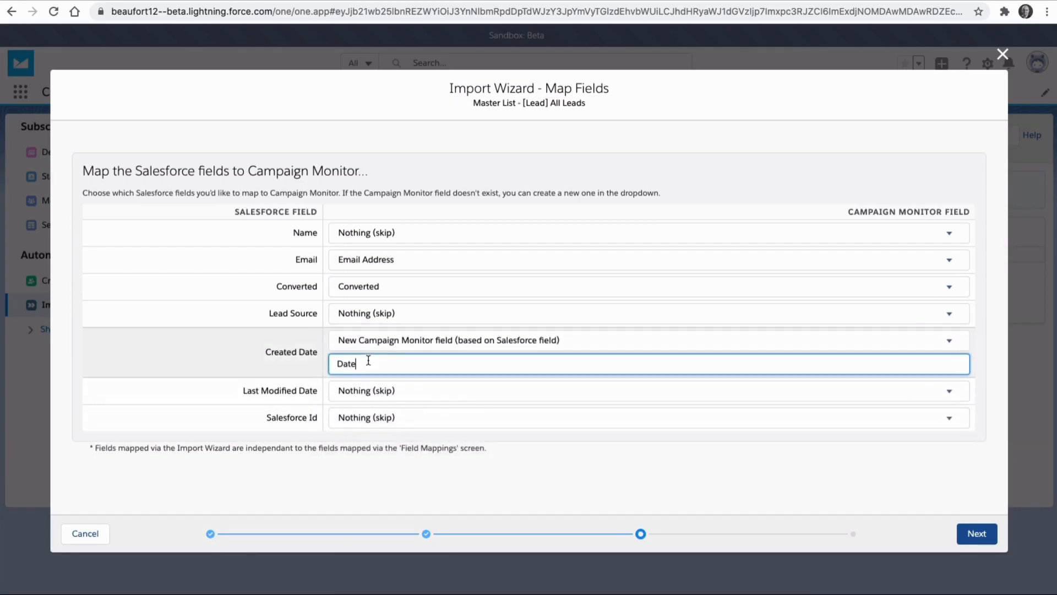
text(Created)
click(986, 530)
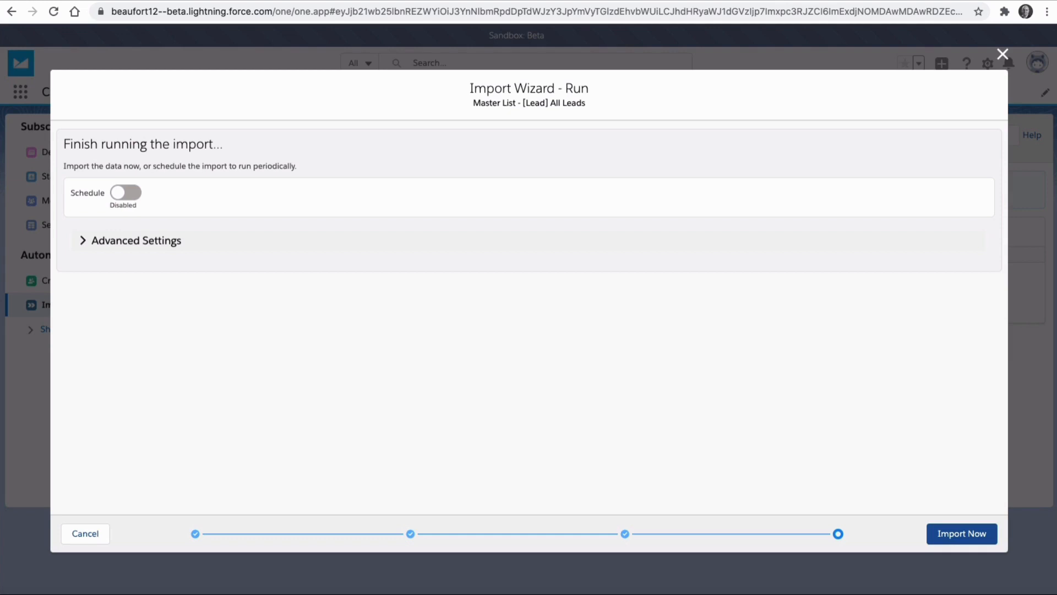
Enable scheduling for the import and set it to run on Monday, Wednesday, Friday and Sunday
click(126, 192)
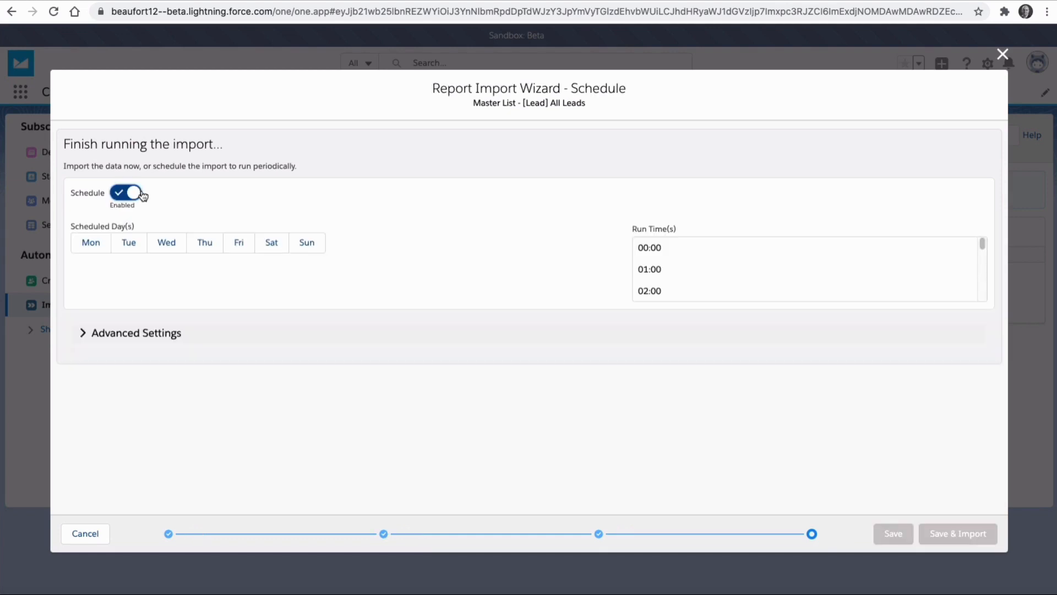
click(106, 249)
click(173, 245)
click(241, 247)
click(303, 248)
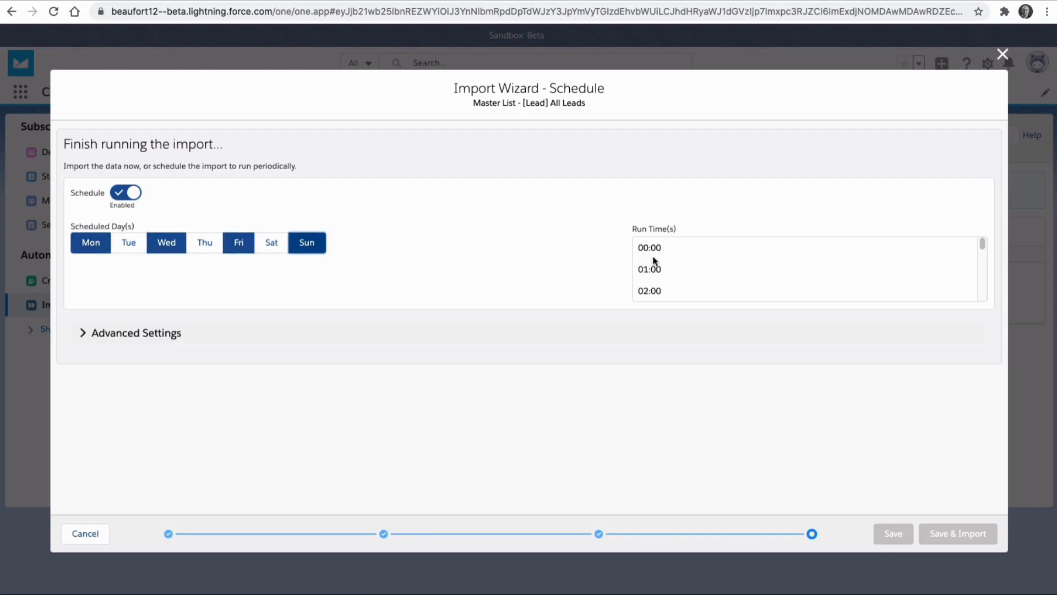
Set the scheduled run times from 00:00 through 03:00, then save the schedule and run the import
click(654, 255)
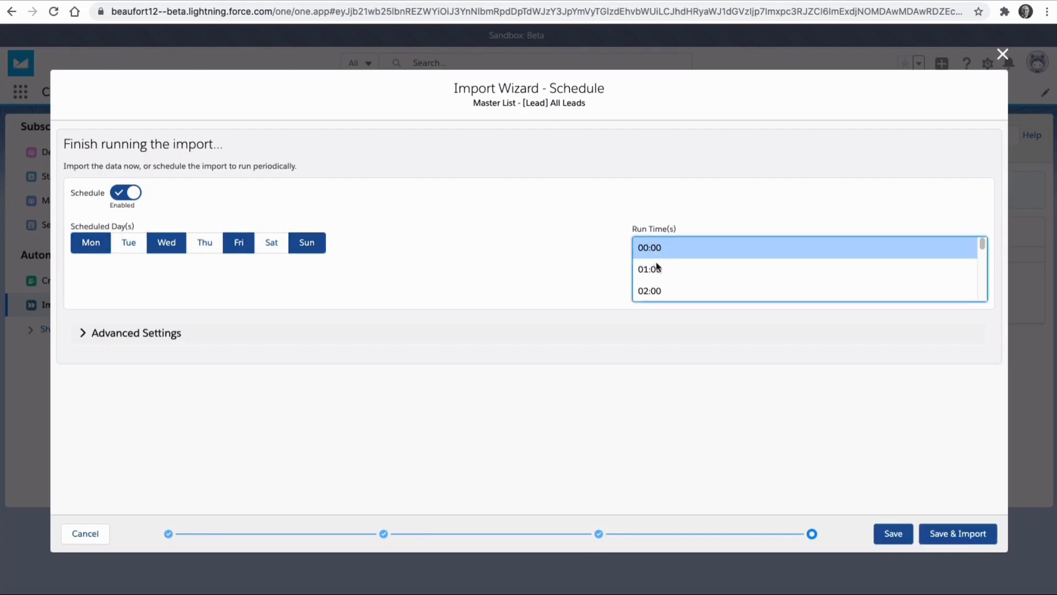
scroll(659, 293, down, 1)
shift+click(659, 293)
scroll(659, 293, down, 1)
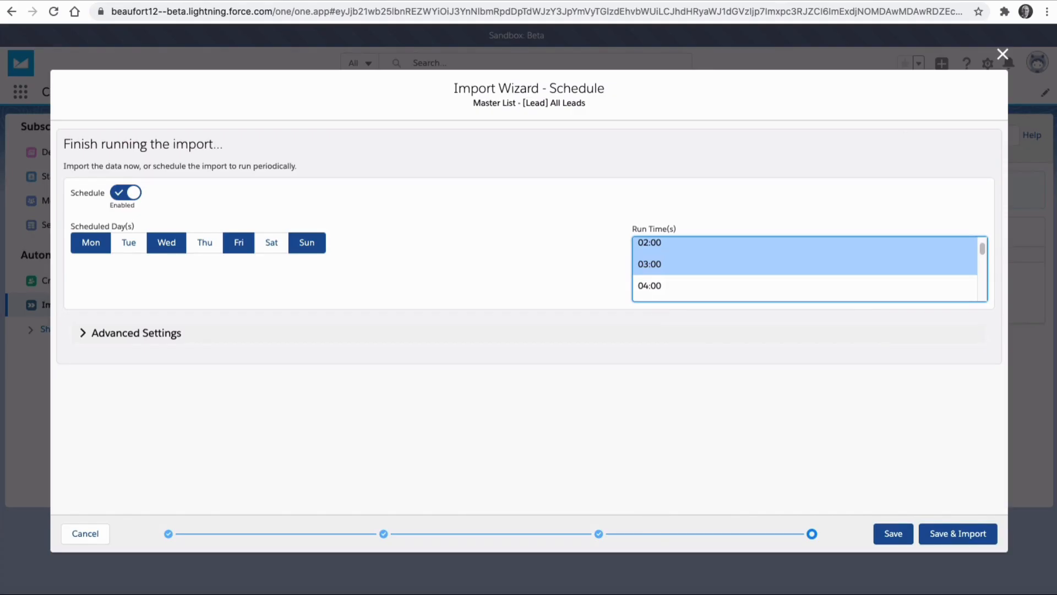
click(947, 532)
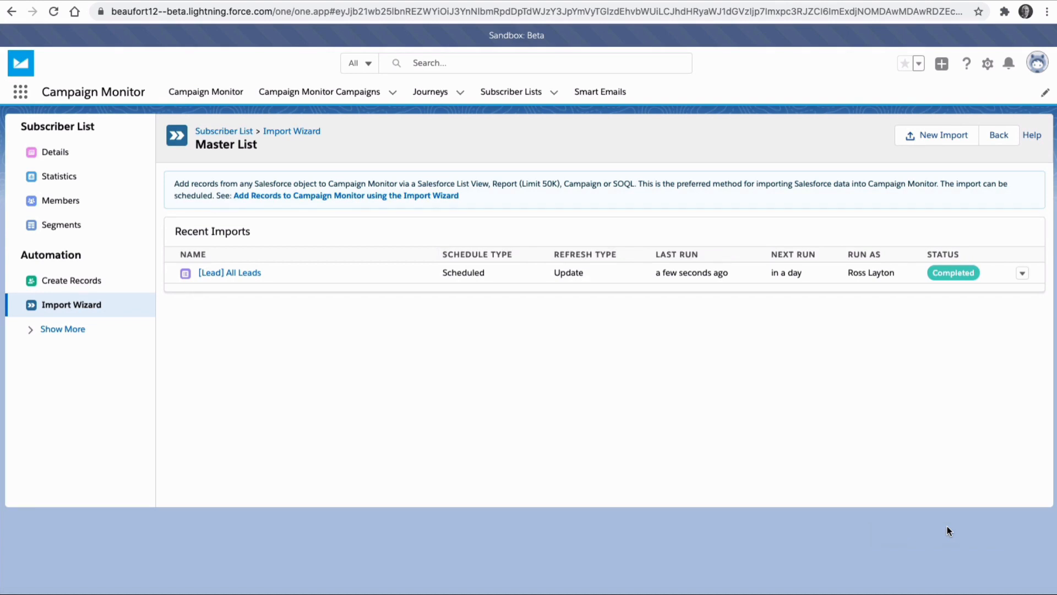
Review the results of the All Leads import for any failures
click(1022, 273)
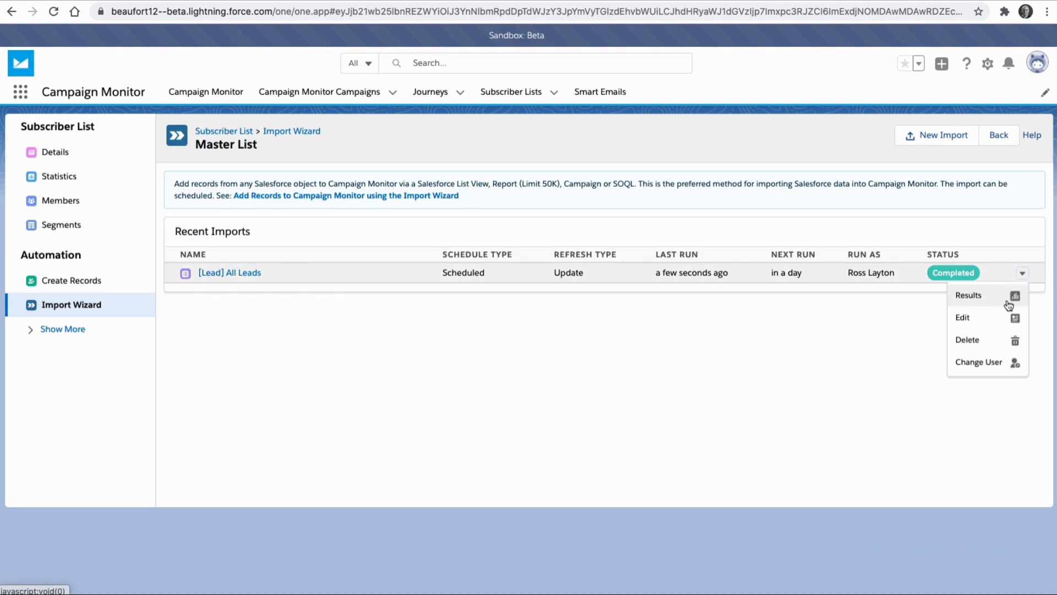
click(1006, 302)
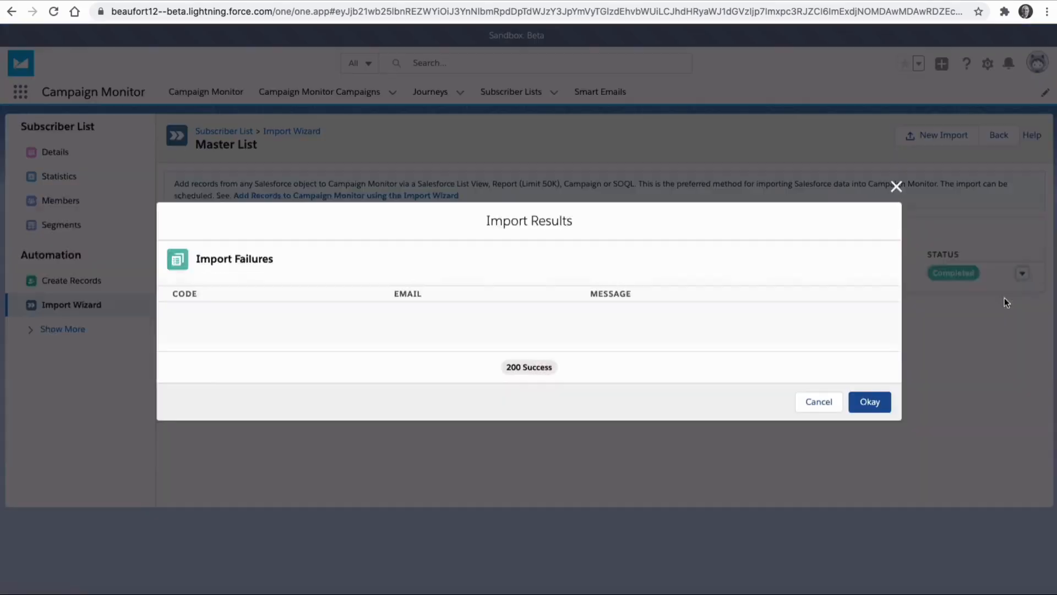
click(1004, 299)
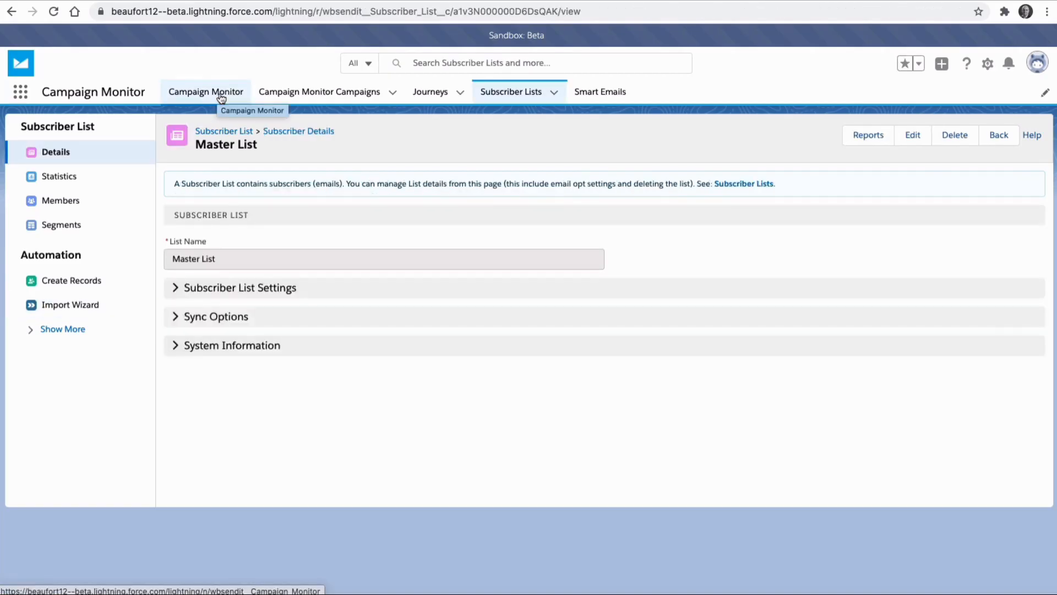
Create a regular campaign named Product Launch with the subject New Product, sender name Testing and the support sender address
click(221, 97)
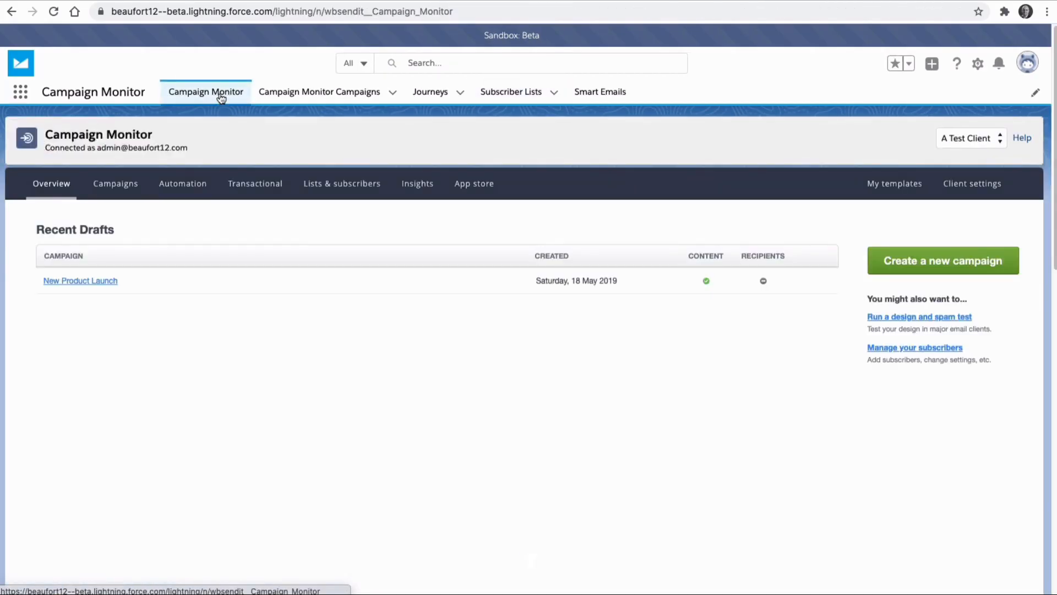
click(920, 271)
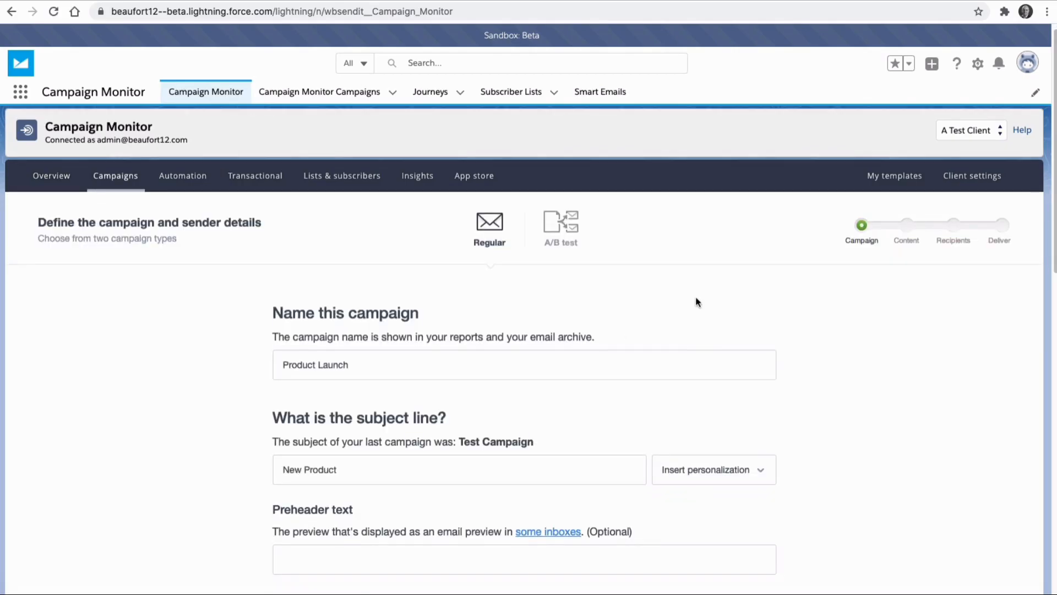
scroll(696, 300, down, 7)
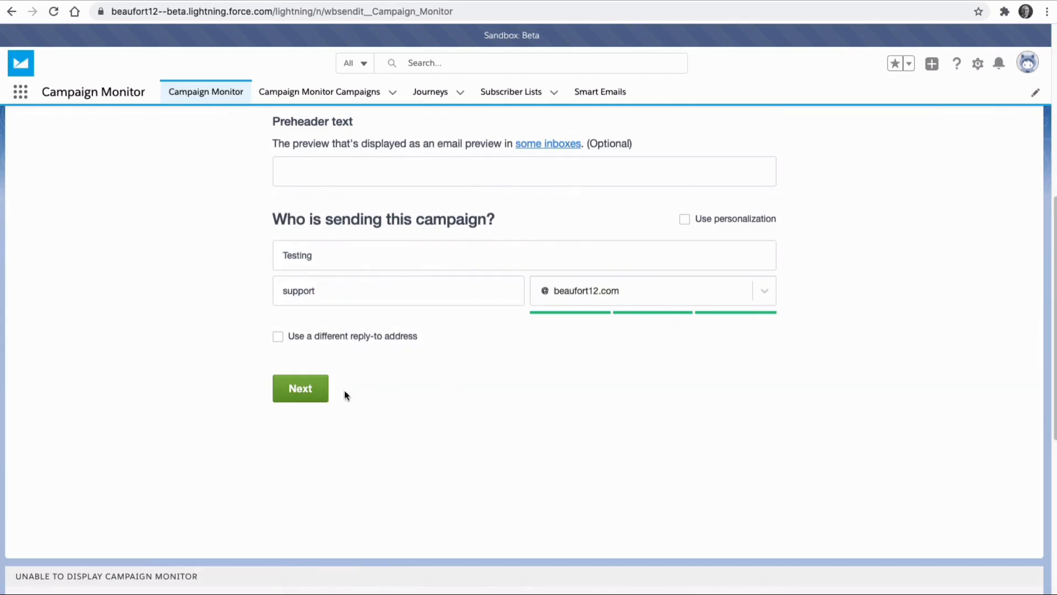
click(324, 391)
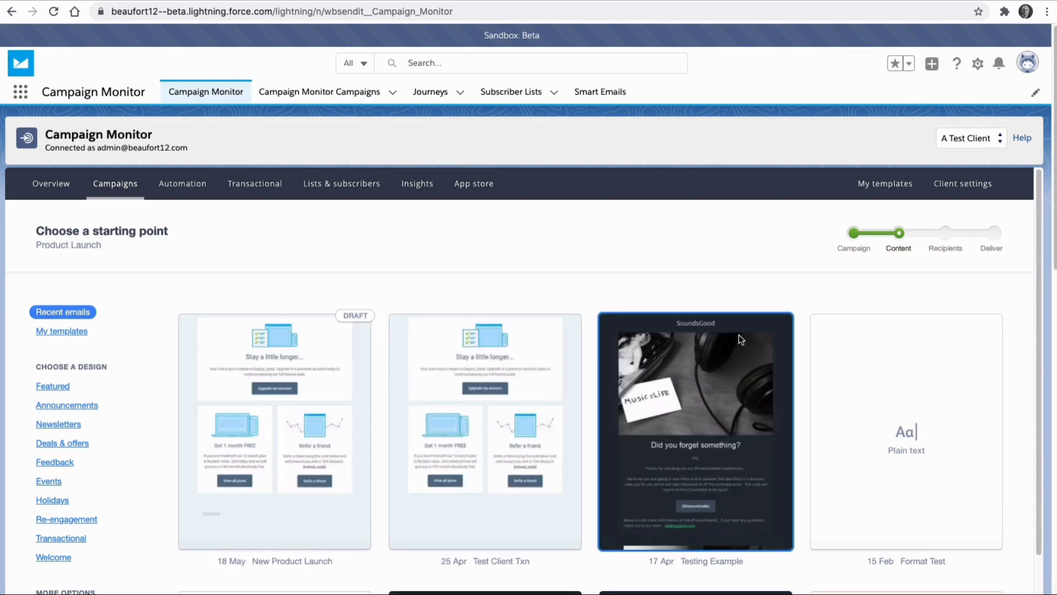
Use the recent New Product Launch draft as the campaign's content and select Master List as the recipients
click(336, 379)
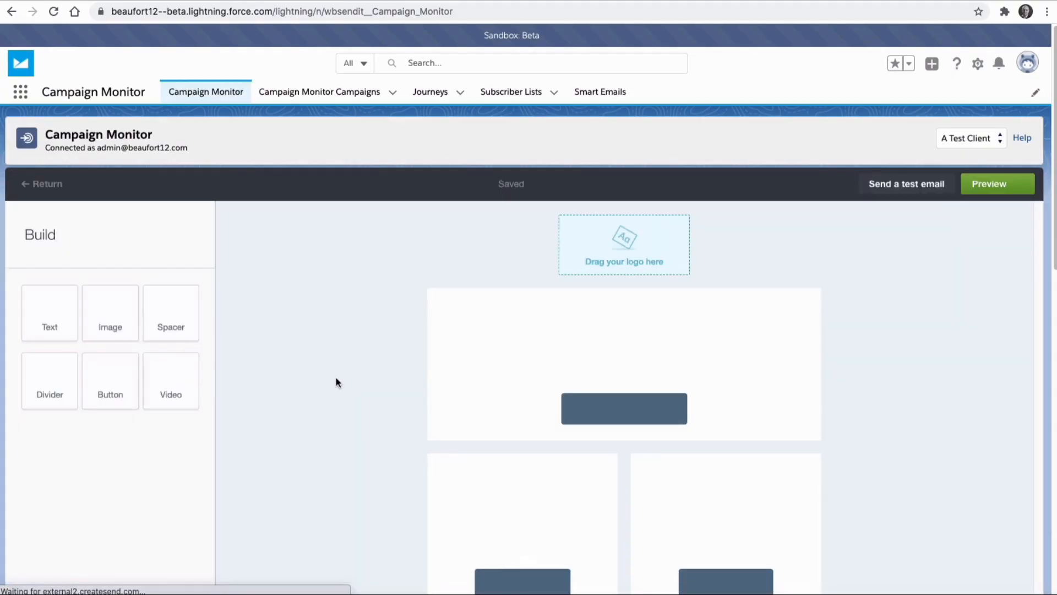
click(998, 184)
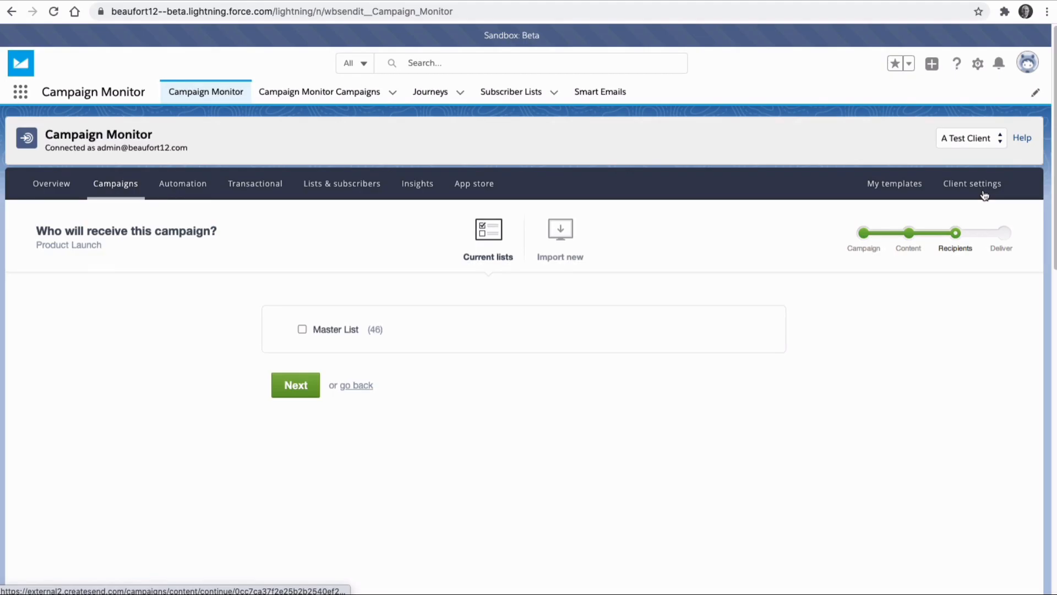
click(304, 328)
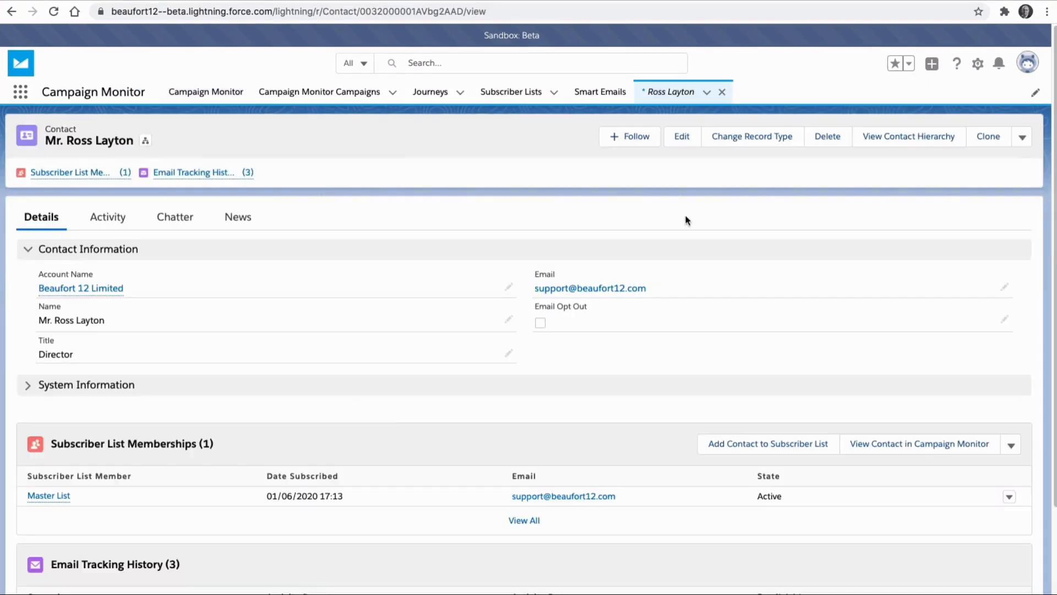
Review the contact's subscriber list memberships and email tracking history
scroll(685, 219, down, 4)
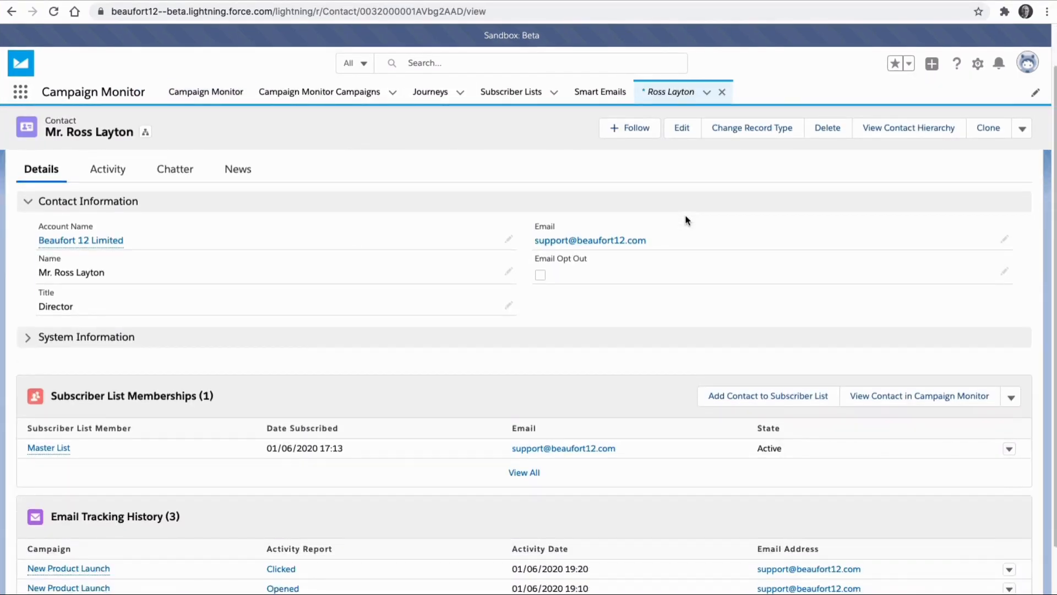